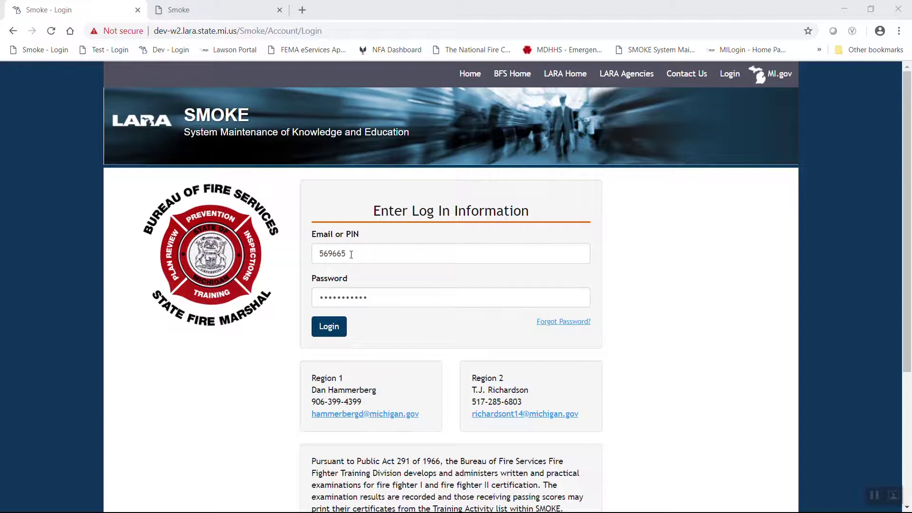
- Sign in to SMOKE with the entered PIN and password
click(332, 330)
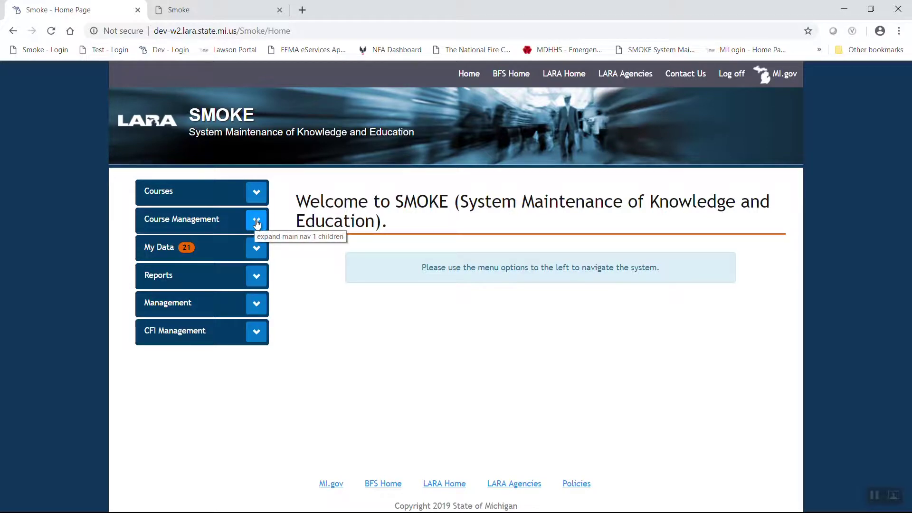
- Open the Schedule Training form from the Course Management menu
click(256, 221)
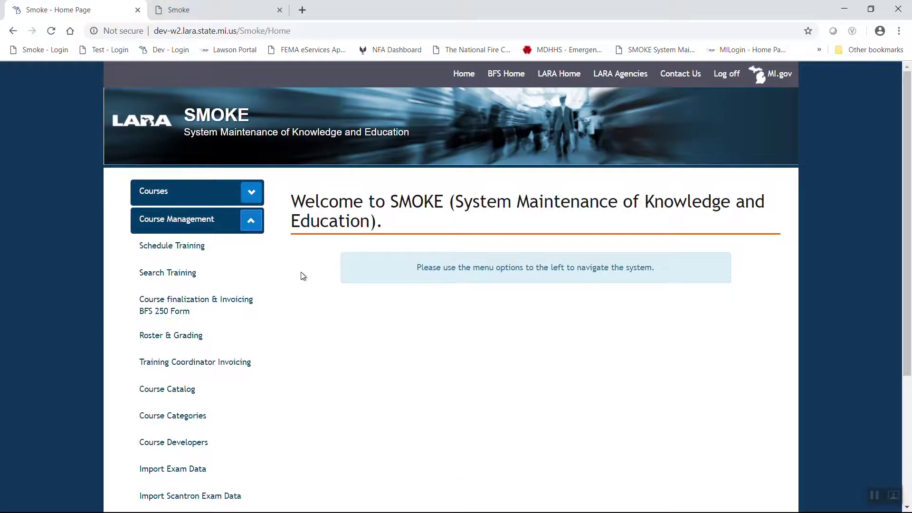
click(177, 247)
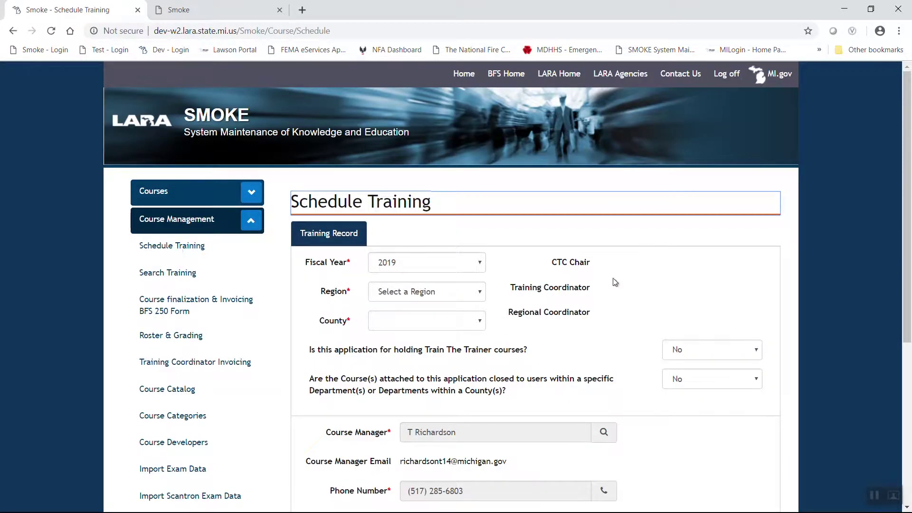
scroll(790, 256, down, 1)
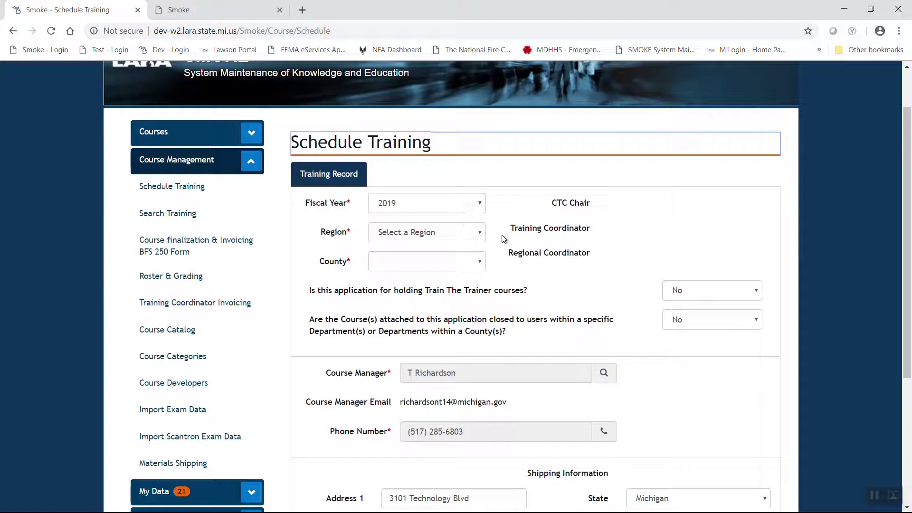
- Set the training record's Region to 2 and County to Muskegon
click(477, 233)
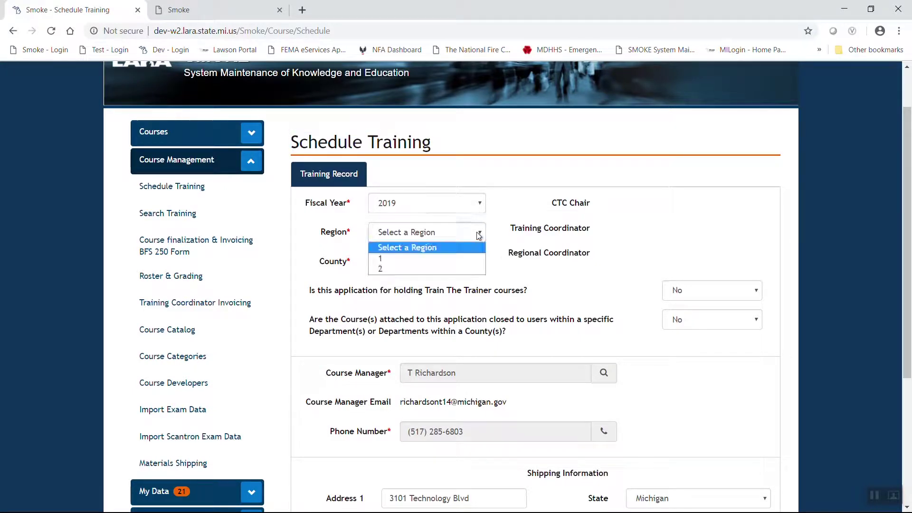
click(414, 269)
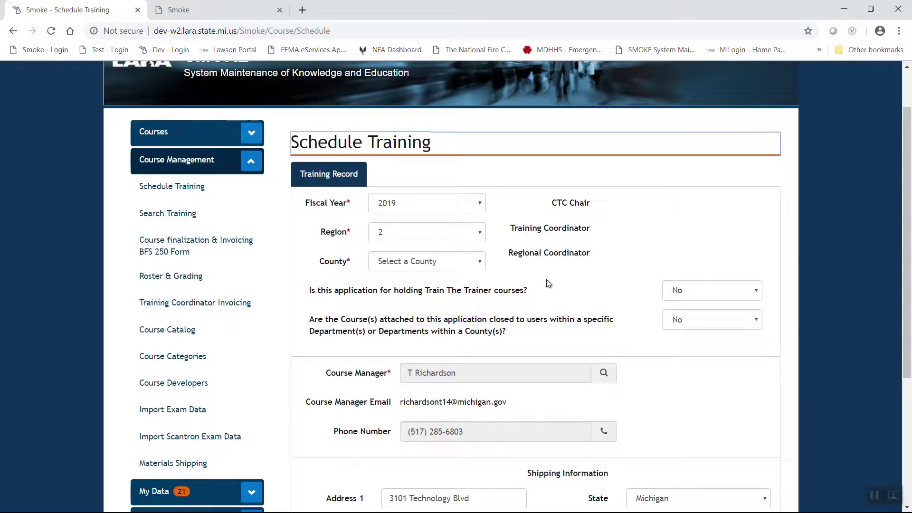
click(478, 262)
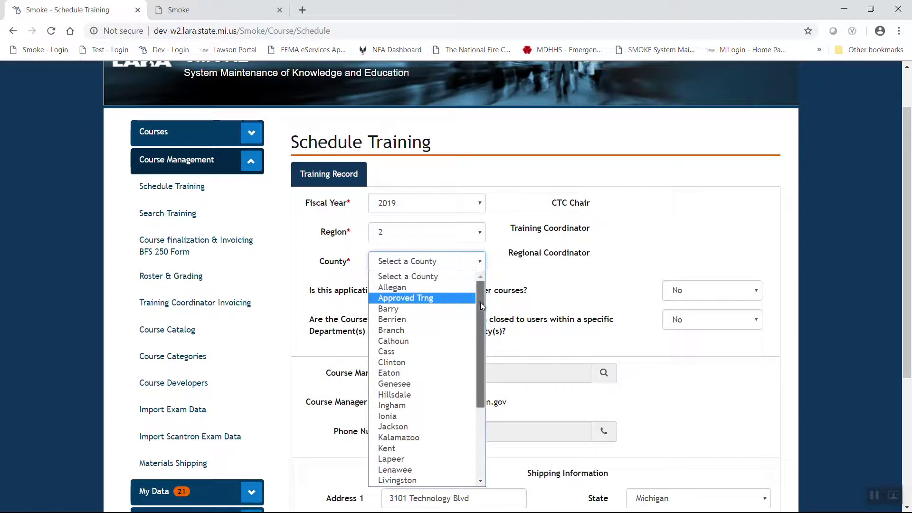
drag(481, 302, 486, 364)
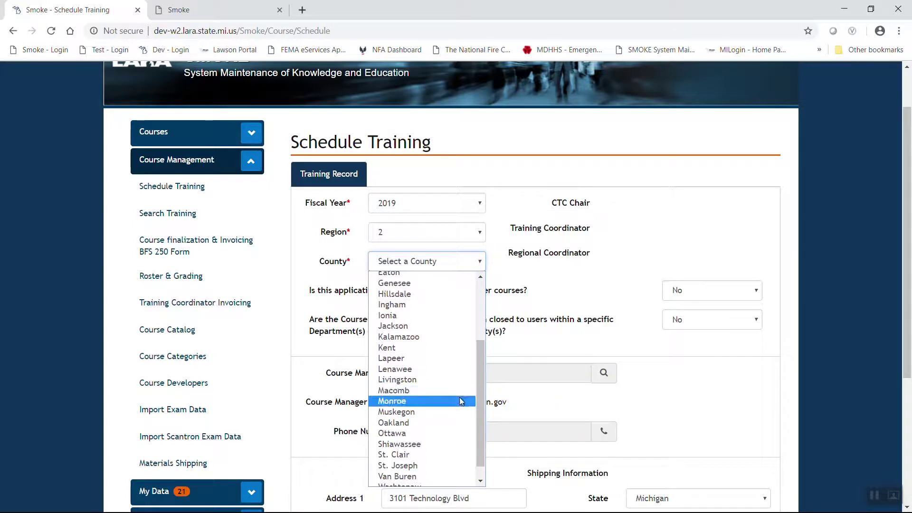
click(403, 411)
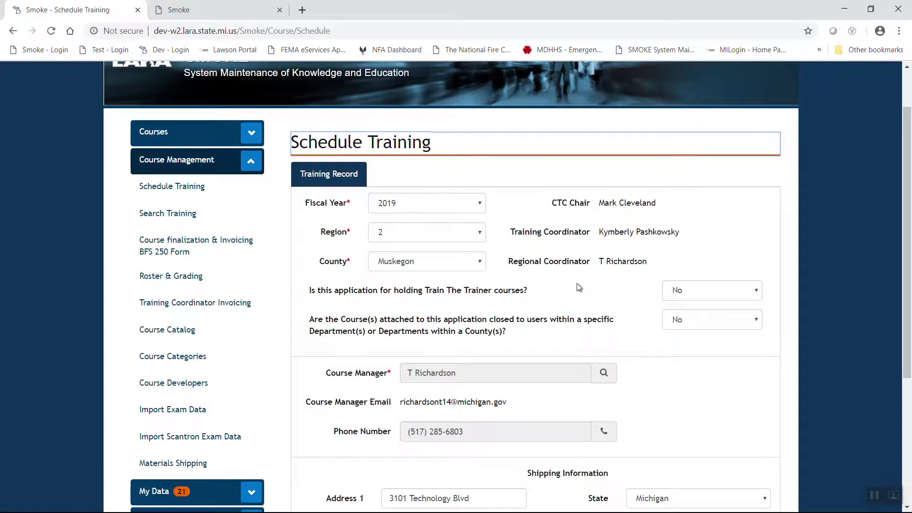
scroll(579, 287, down, 1)
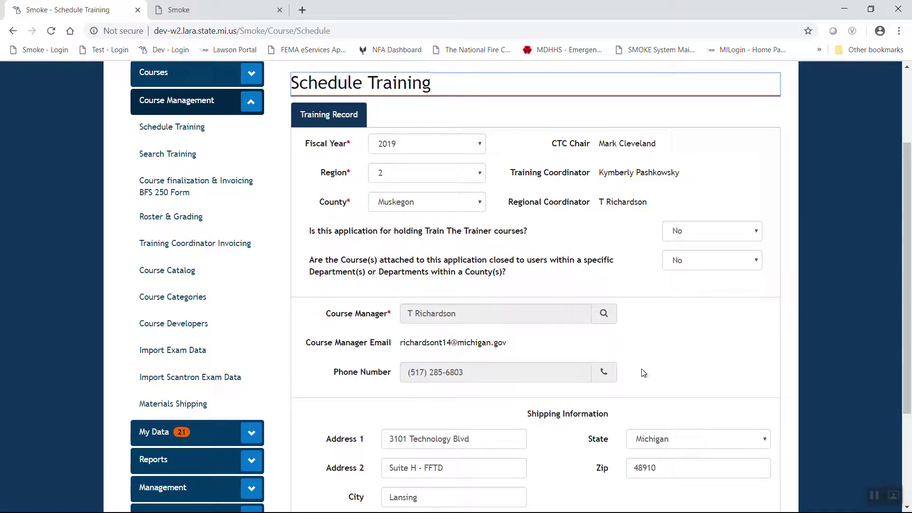
scroll(633, 326, down, 3)
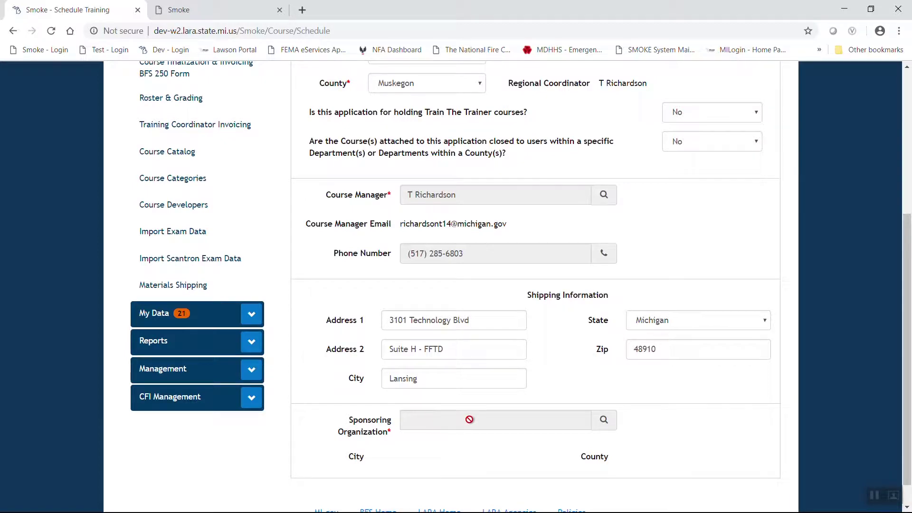
- Choose Norton Shores Fire Dept as sponsoring organization via a 'norton shores' search
click(604, 421)
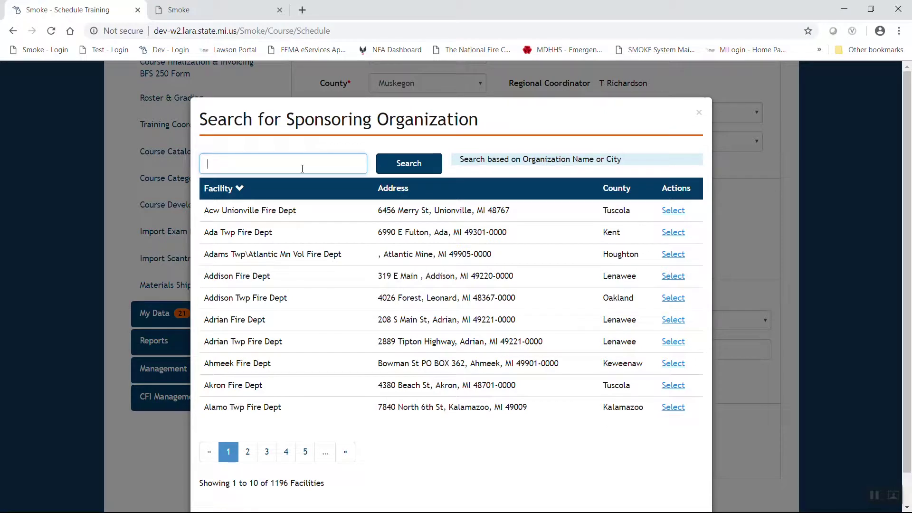
click(303, 163)
text(norton shores)
click(414, 163)
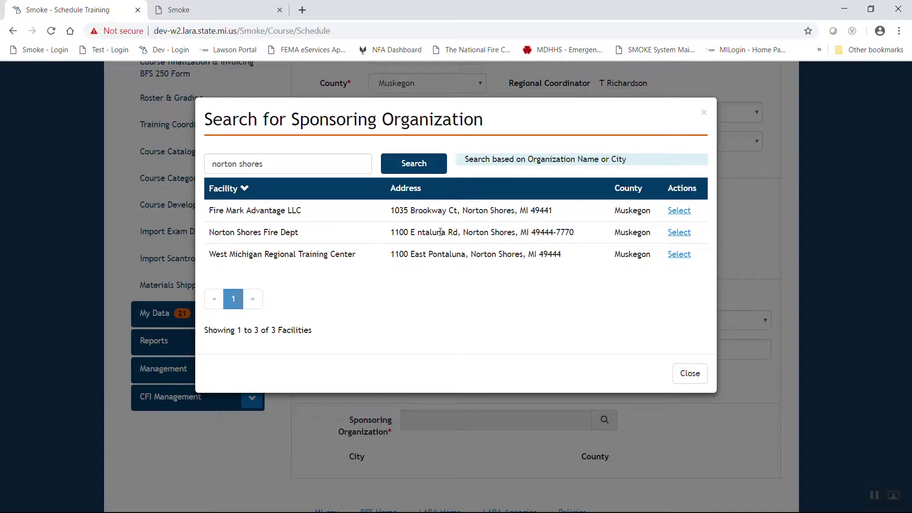
click(679, 232)
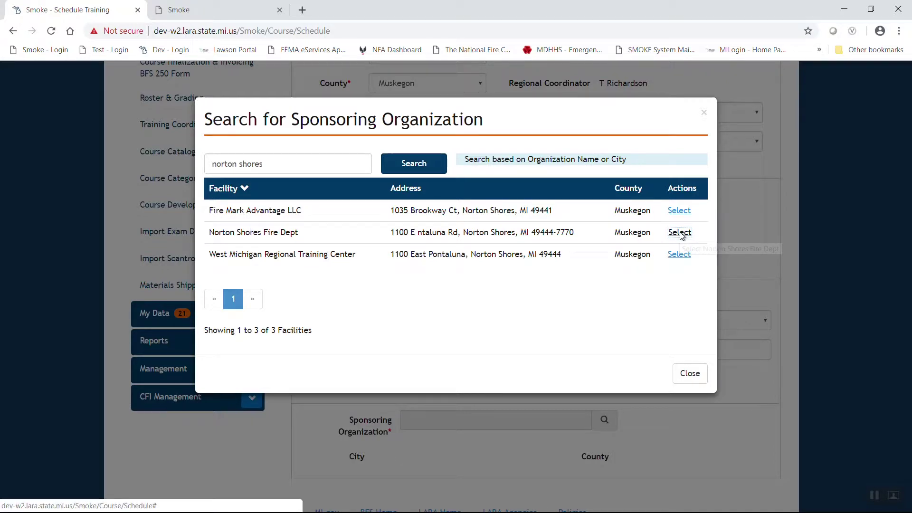
- Save the training record, creating record 2019-2-0452
scroll(553, 335, down, 1)
scroll(556, 340, down, 4)
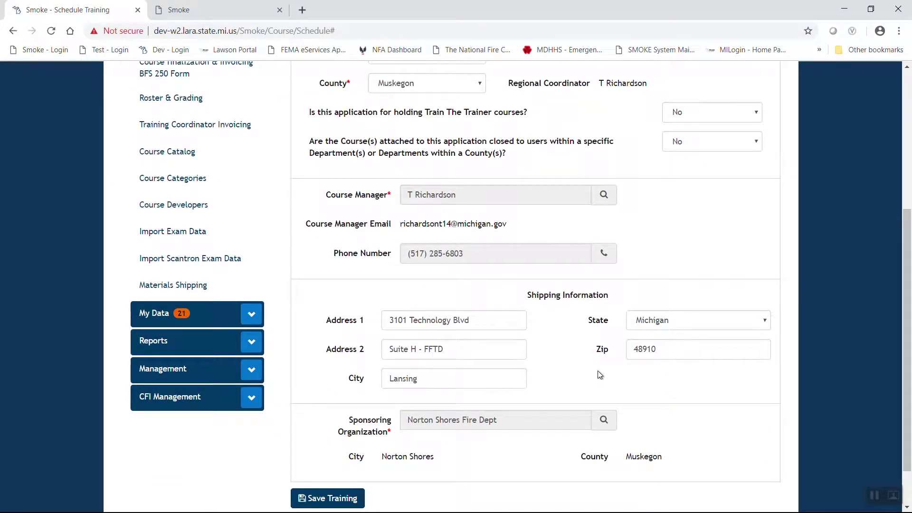
scroll(597, 373, down, 1)
scroll(598, 373, up, 3)
scroll(598, 375, up, 1)
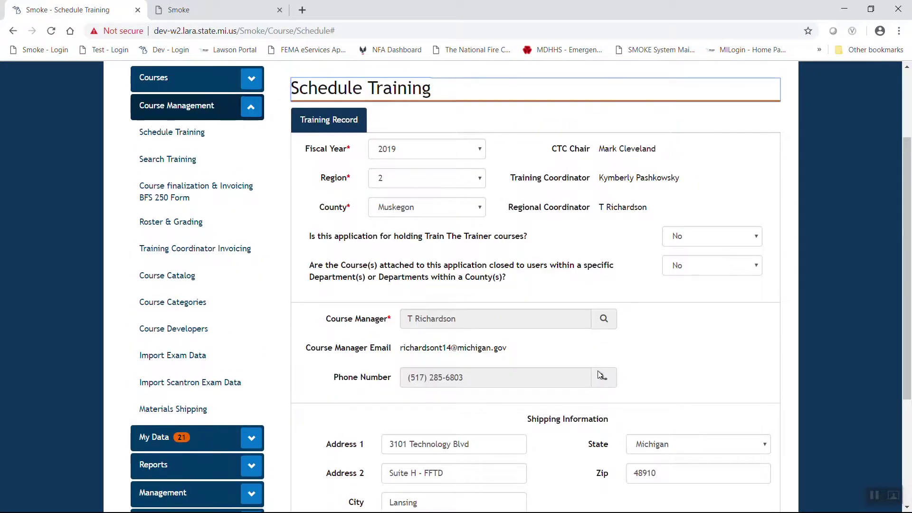
scroll(599, 374, down, 3)
scroll(599, 374, down, 1)
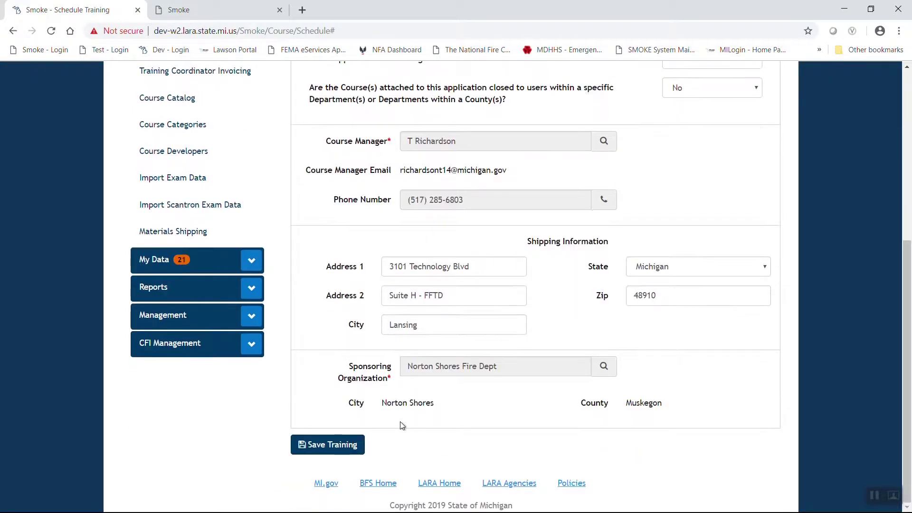
click(337, 445)
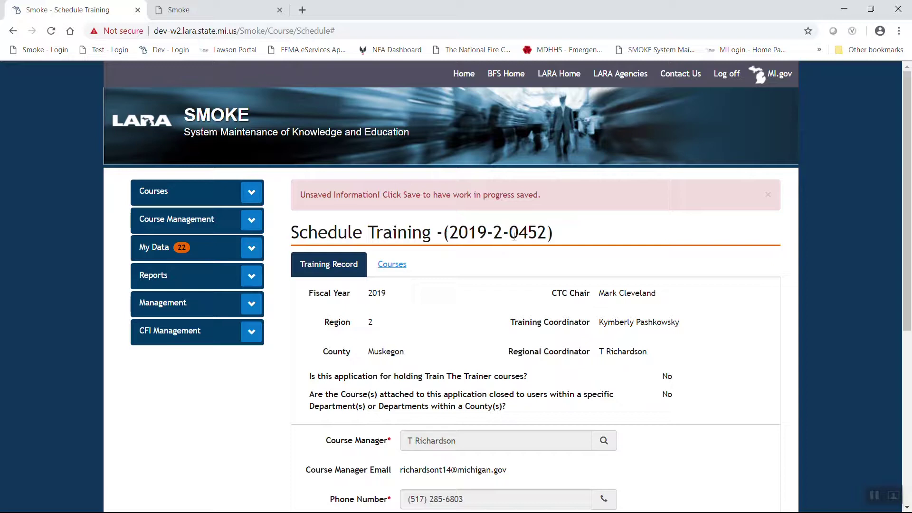
- Show the still-empty Courses tab of record 2019-2-0452
click(398, 265)
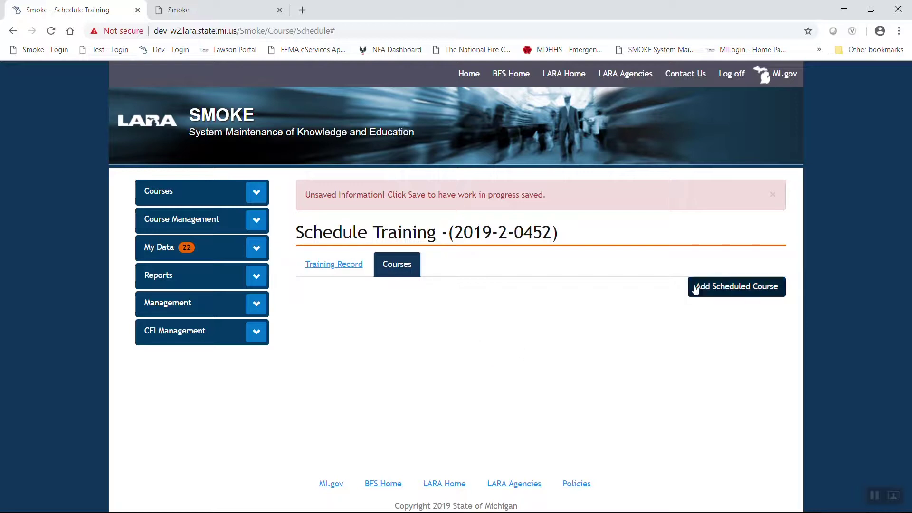
- Add course B05D VFIS Driver Training via a 'Driver Training' search, then enter the instructor's PIN
click(727, 291)
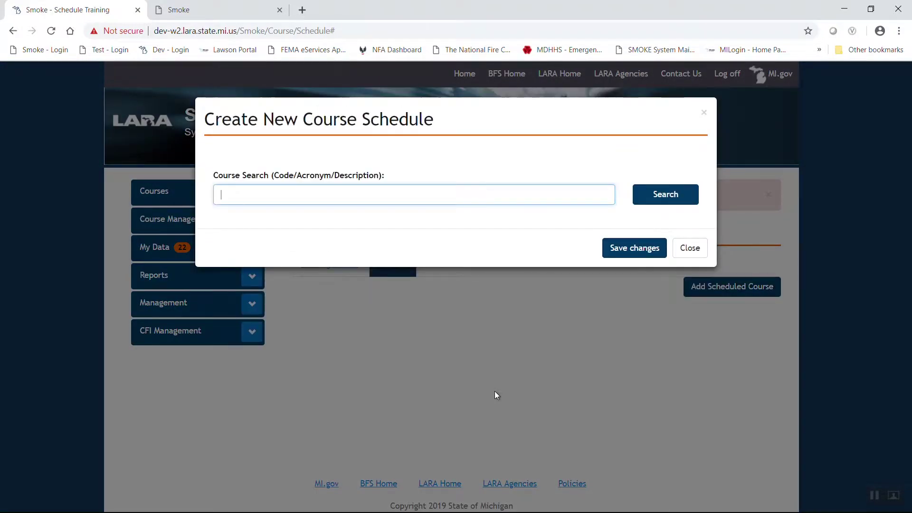
text(Driver's Training)
key(Return)
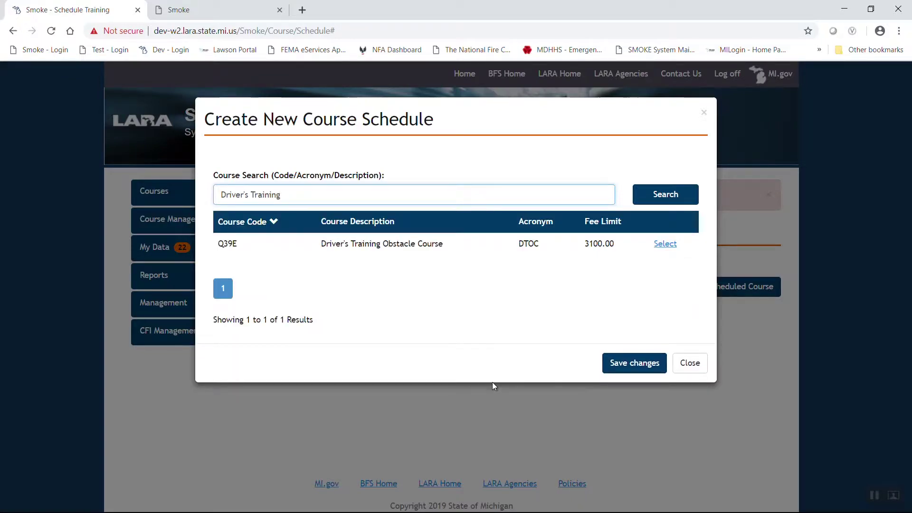
click(249, 194)
key(Delete)
key(BackSpace)
click(653, 196)
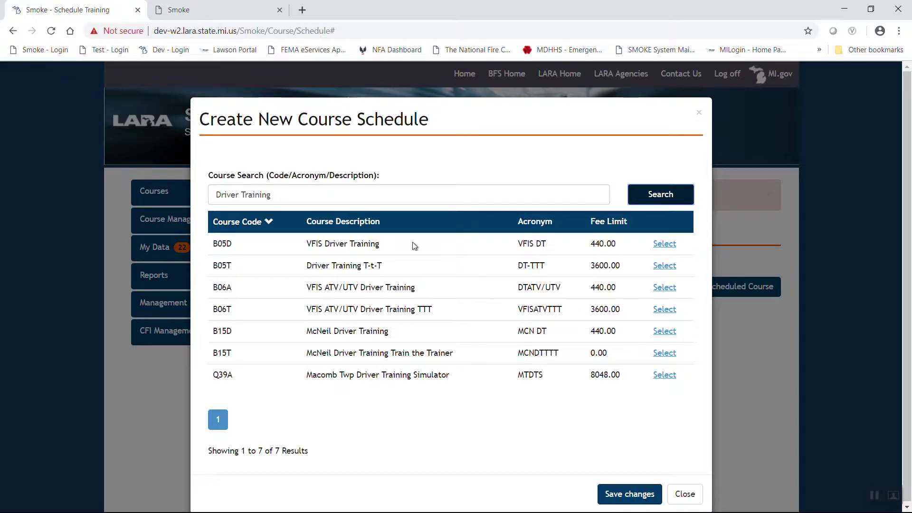
click(663, 245)
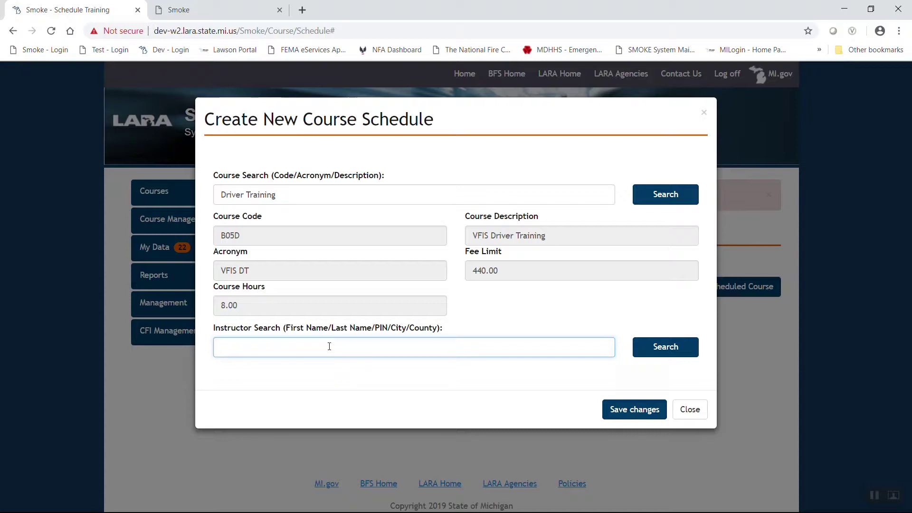
- Assign the instructor found by the PIN search to the course schedule
click(659, 347)
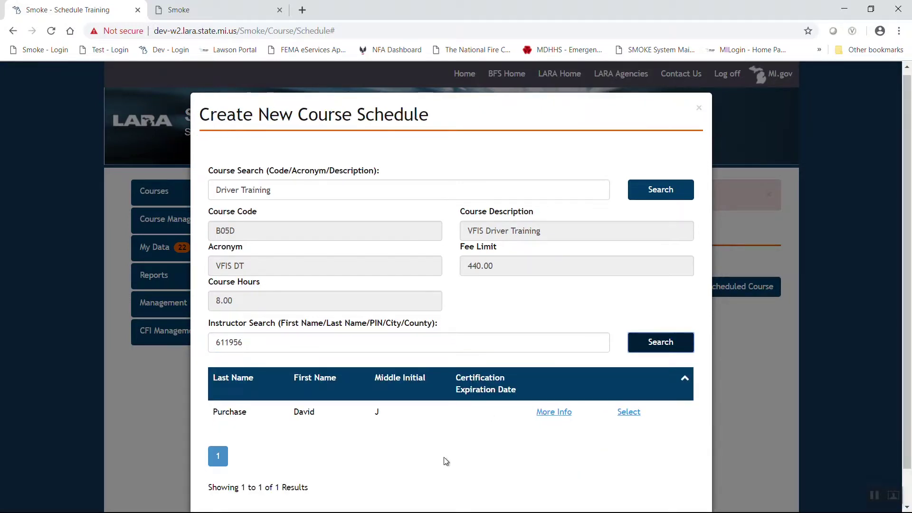
scroll(426, 430, down, 1)
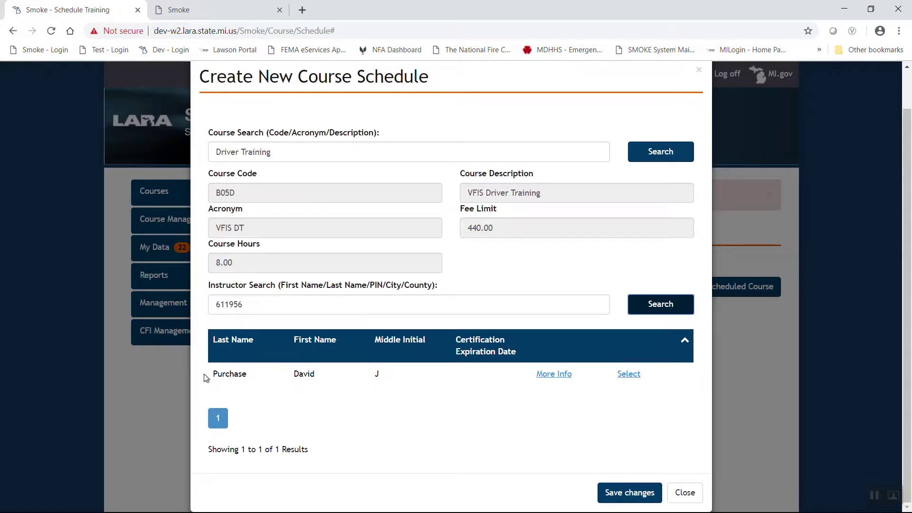
click(628, 375)
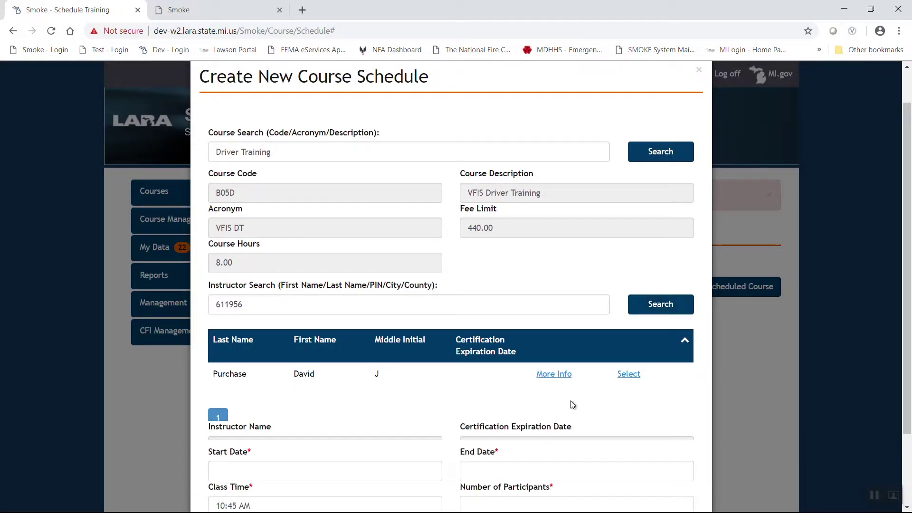
scroll(460, 337, down, 3)
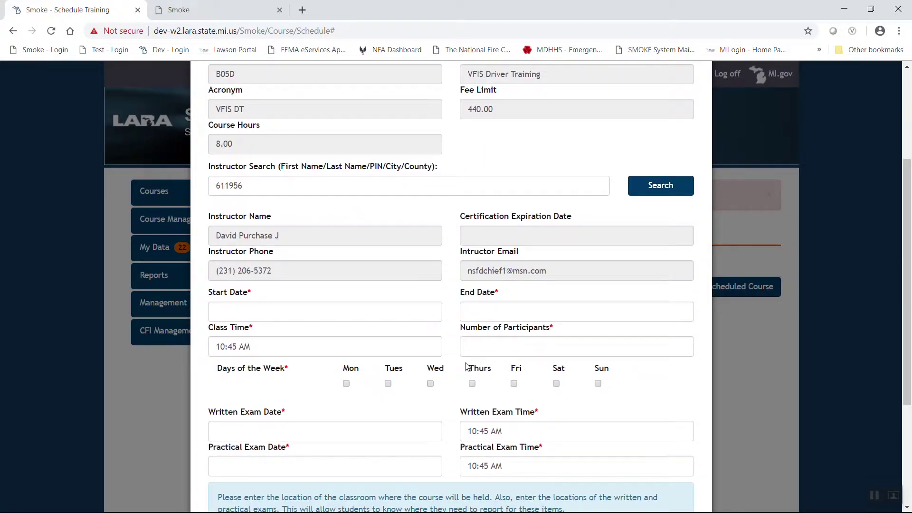
click(307, 306)
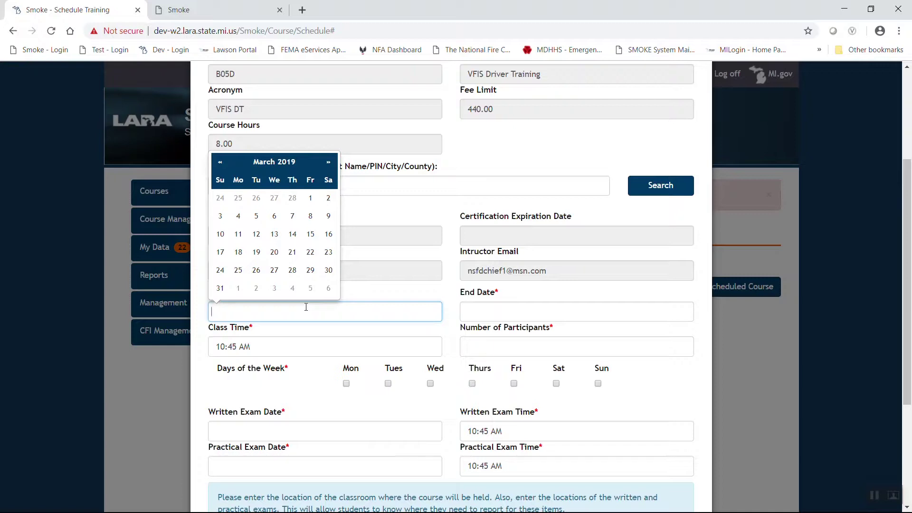
- Set the course start and end dates to 05/04/2019
click(328, 162)
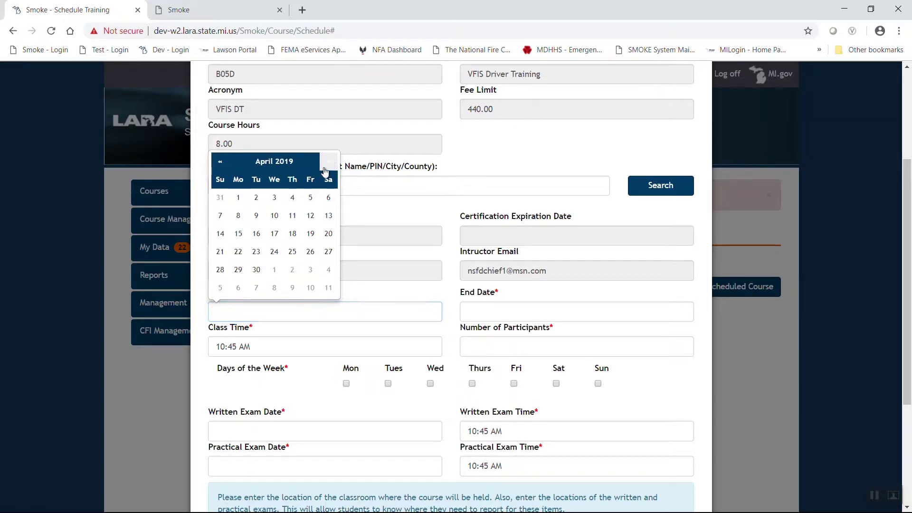
click(326, 164)
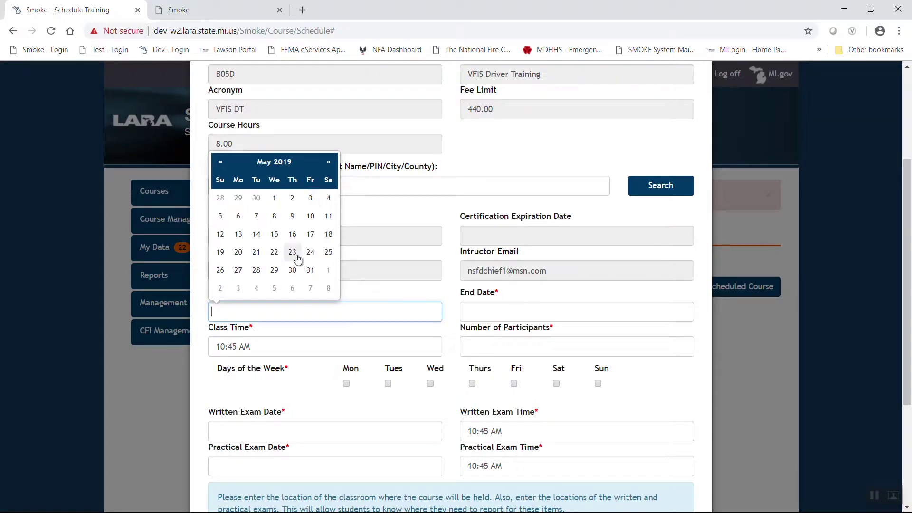
click(329, 198)
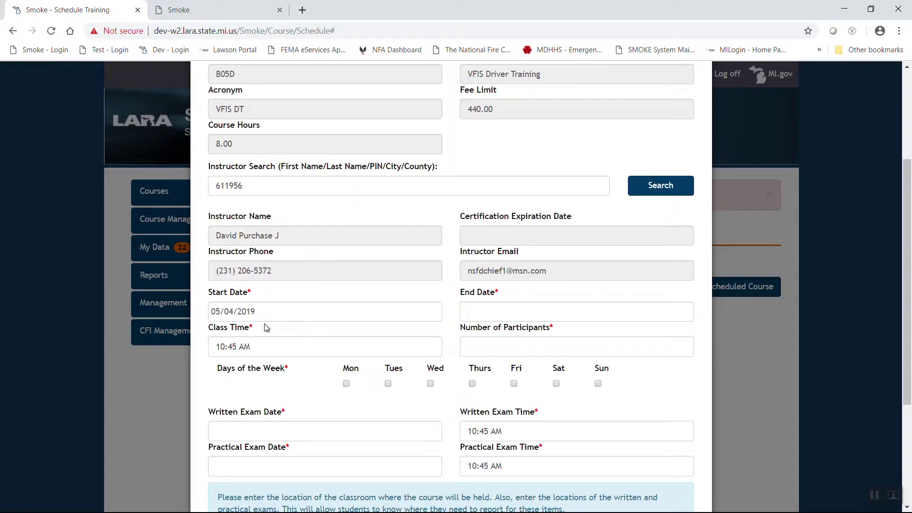
click(533, 317)
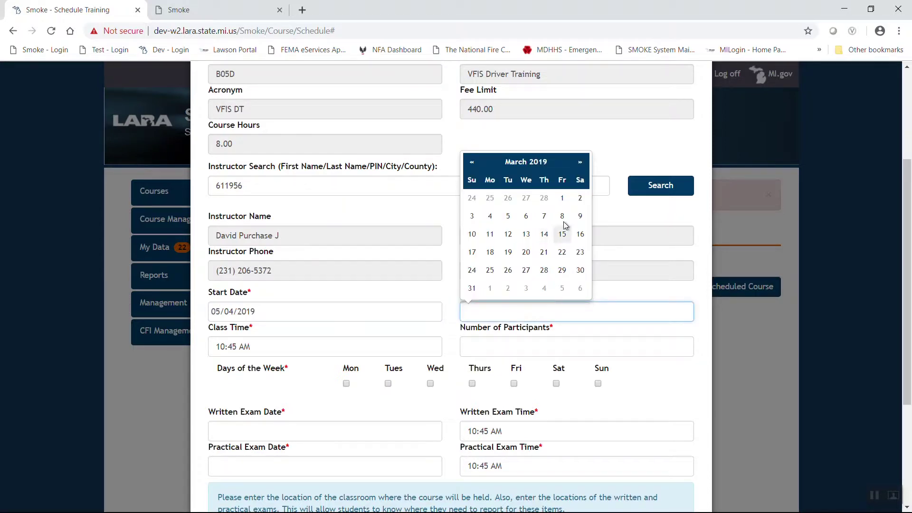
click(580, 163)
click(580, 163)
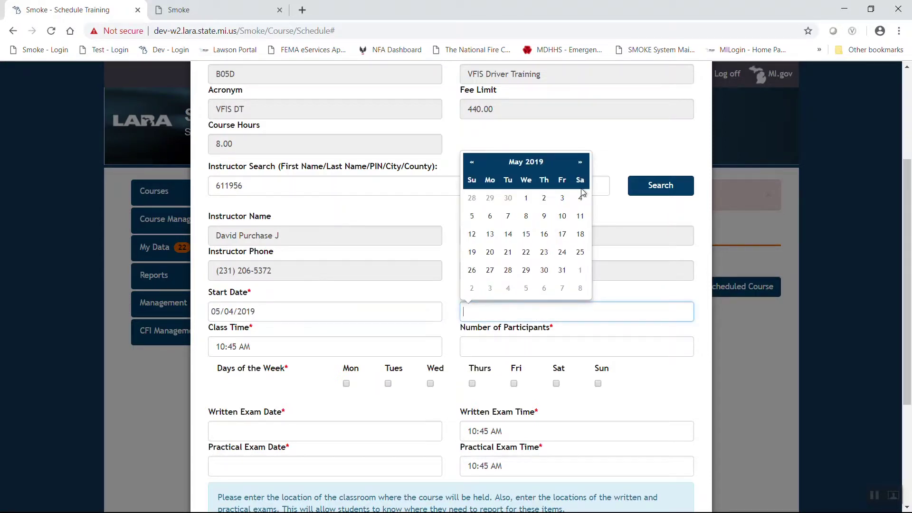
click(580, 197)
- Set class time to 8:00 AM, 15 participants, and Saturday as the meeting day
click(298, 347)
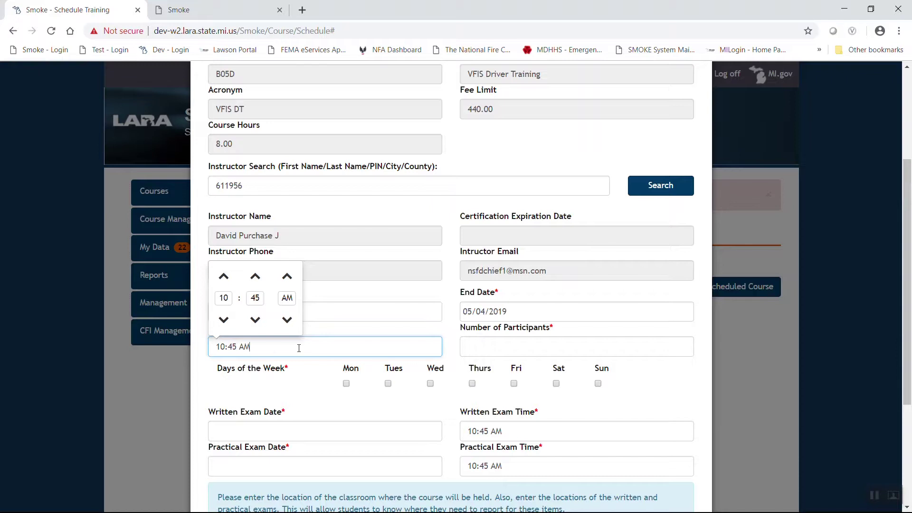
click(224, 319)
click(224, 319)
click(251, 321)
click(251, 321)
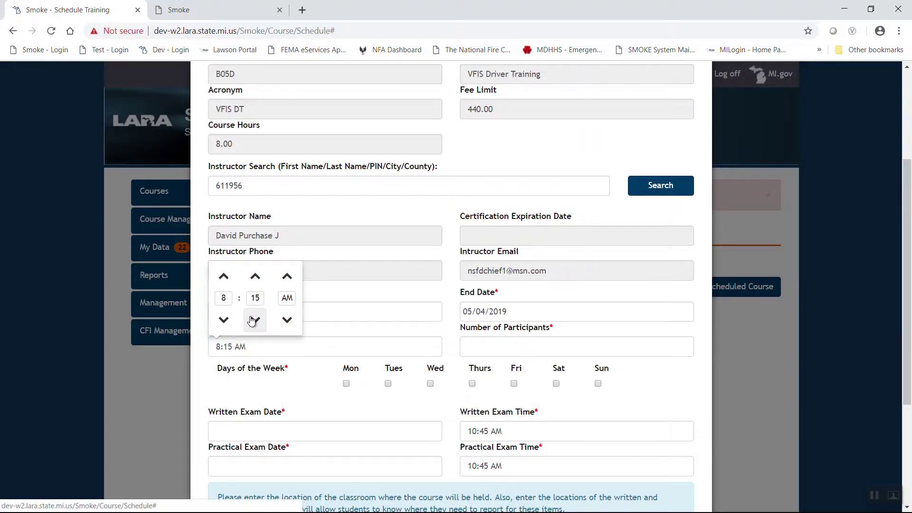
click(252, 320)
click(517, 346)
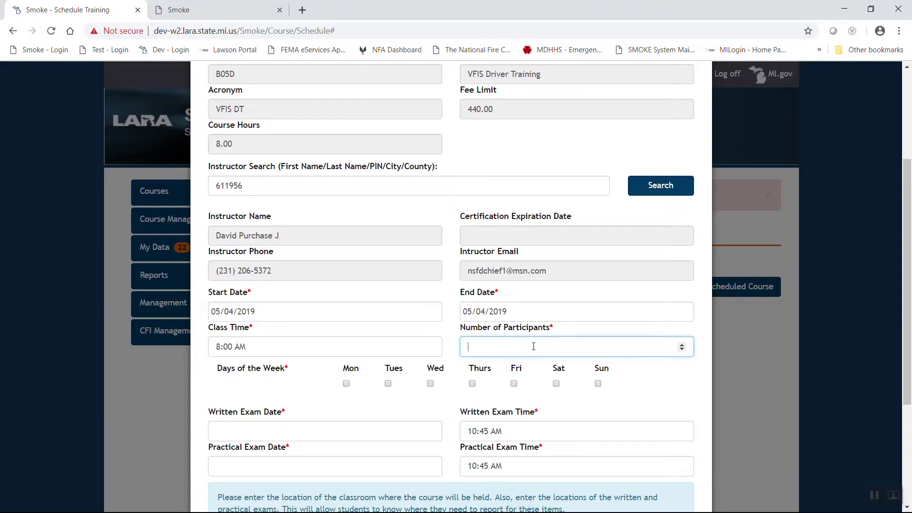
text(15)
click(556, 384)
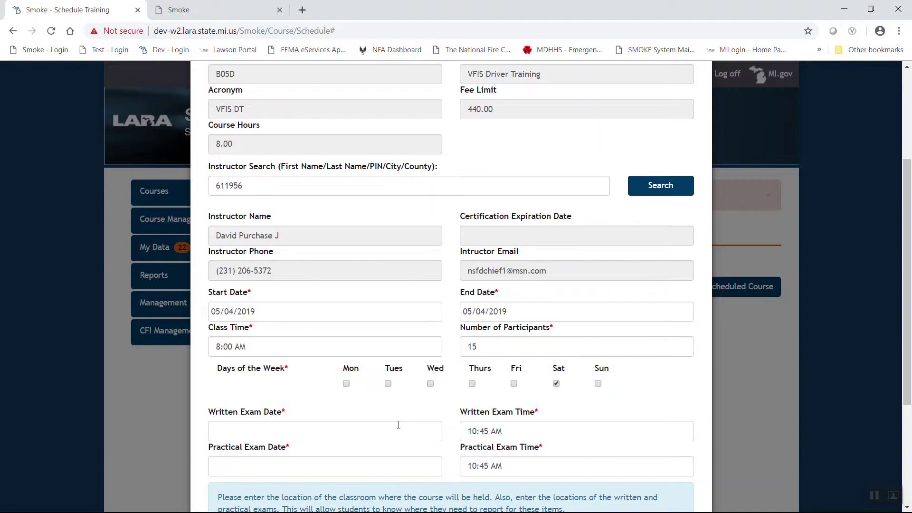
- Set the written exam to 05/04/2019 at 5:00 PM
click(306, 434)
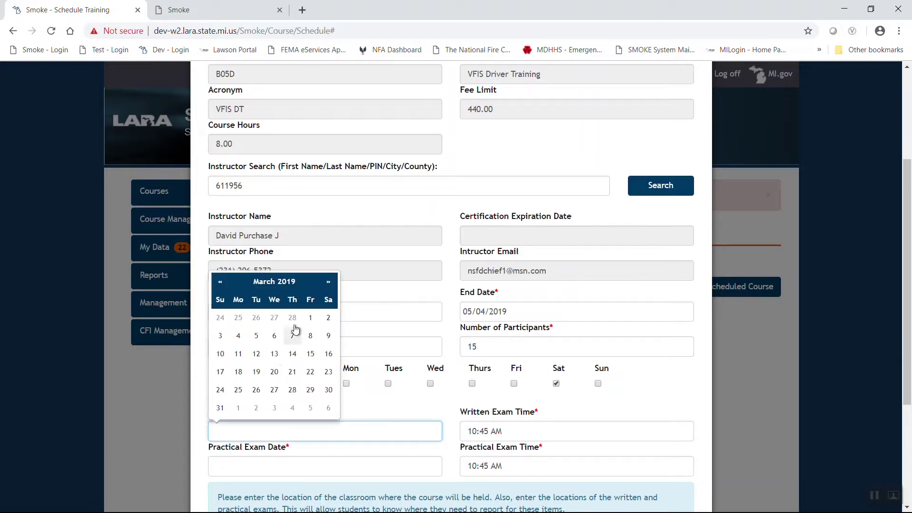
click(326, 285)
click(326, 285)
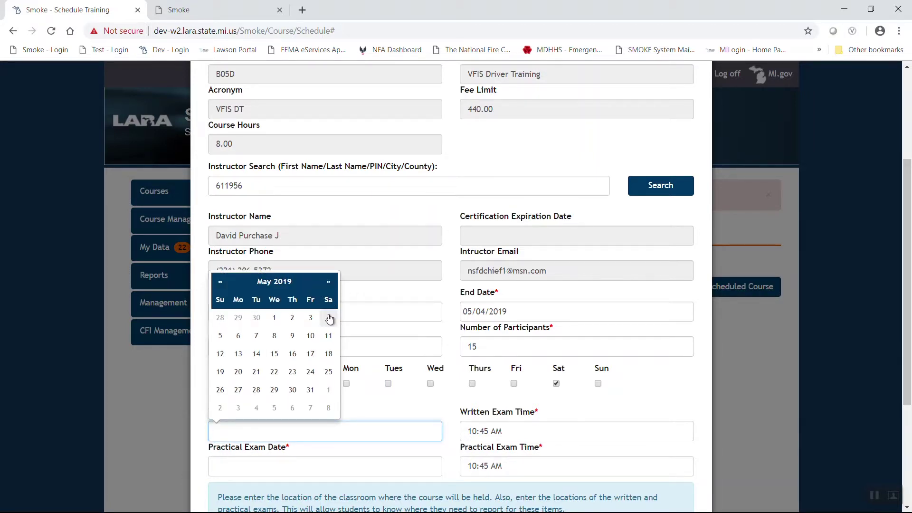
click(328, 318)
click(531, 431)
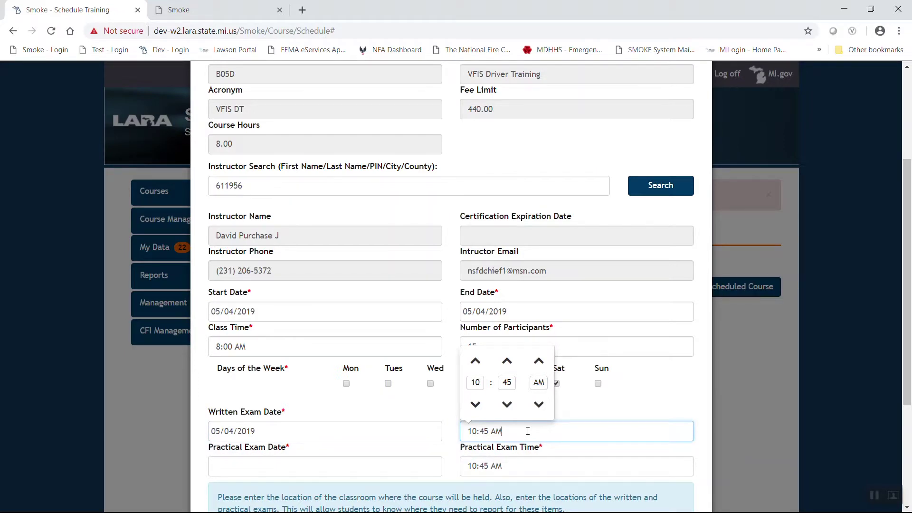
click(475, 362)
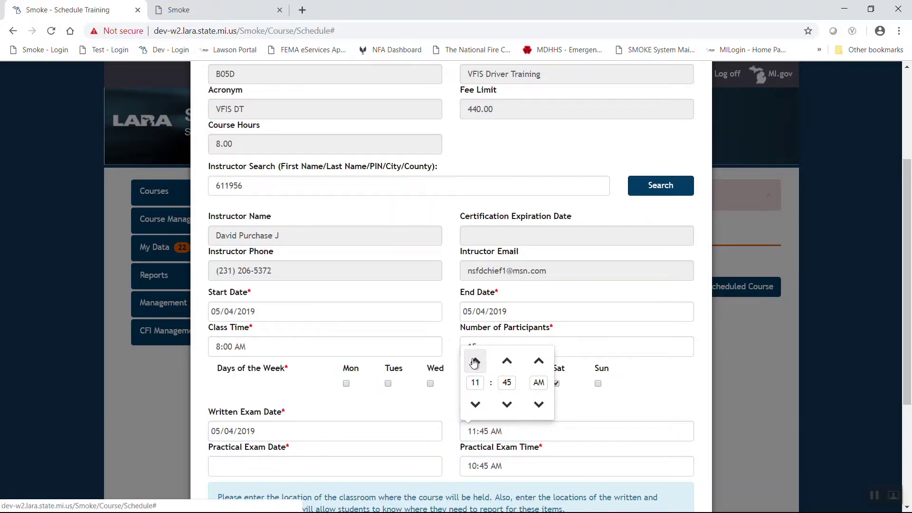
click(475, 362)
click(475, 361)
click(475, 362)
click(474, 361)
click(507, 404)
click(507, 404)
click(506, 404)
click(453, 404)
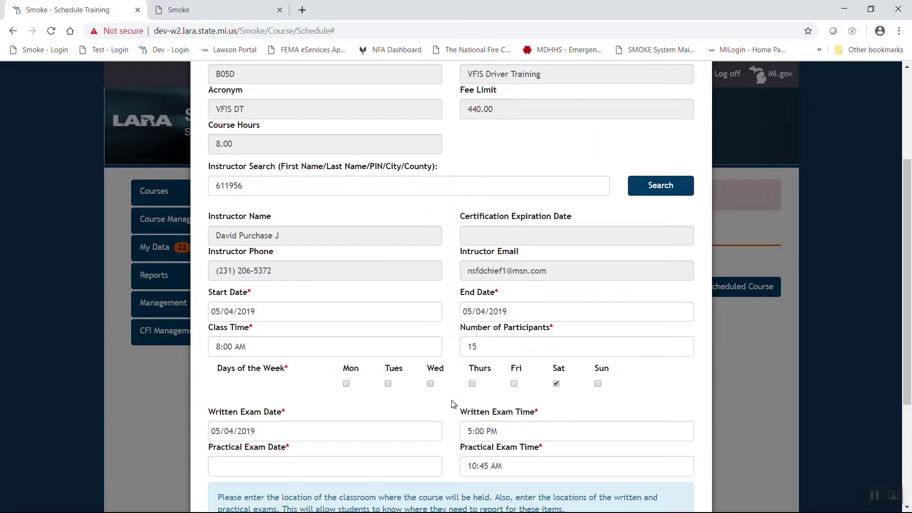
- Set the practical exam to 05/04/2019 at 5:00 PM
click(303, 466)
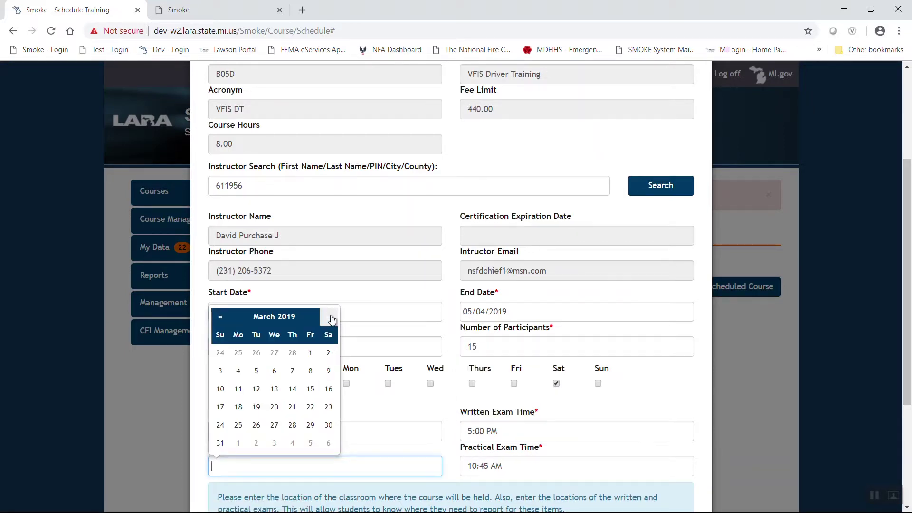
click(331, 317)
click(331, 317)
click(328, 353)
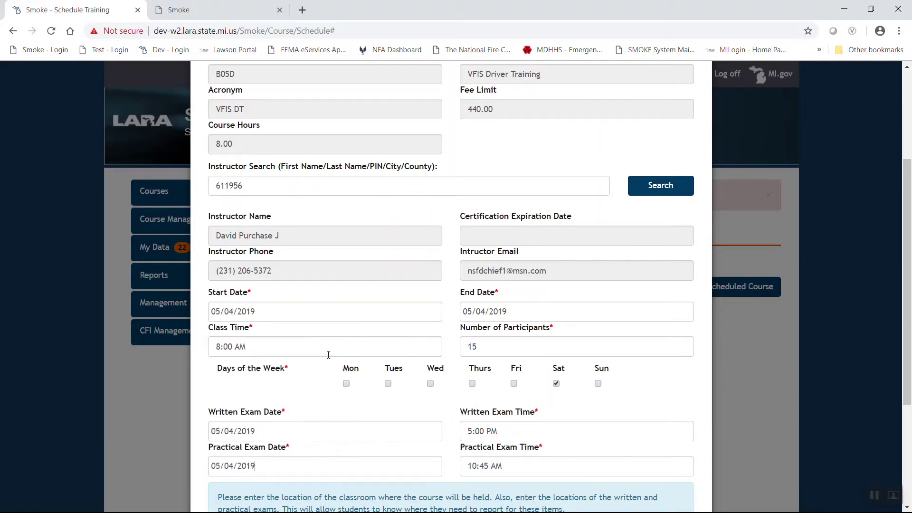
click(477, 468)
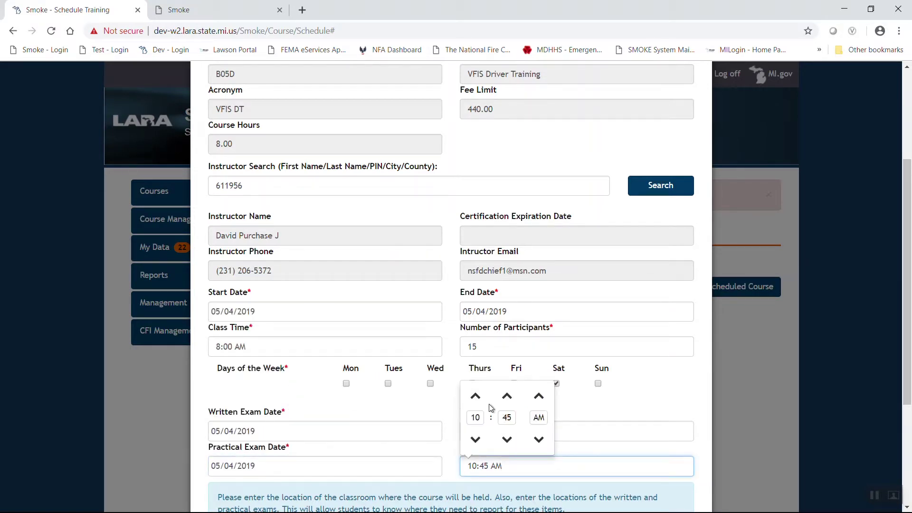
click(475, 397)
click(475, 396)
click(475, 396)
click(475, 397)
click(475, 397)
click(475, 396)
click(475, 396)
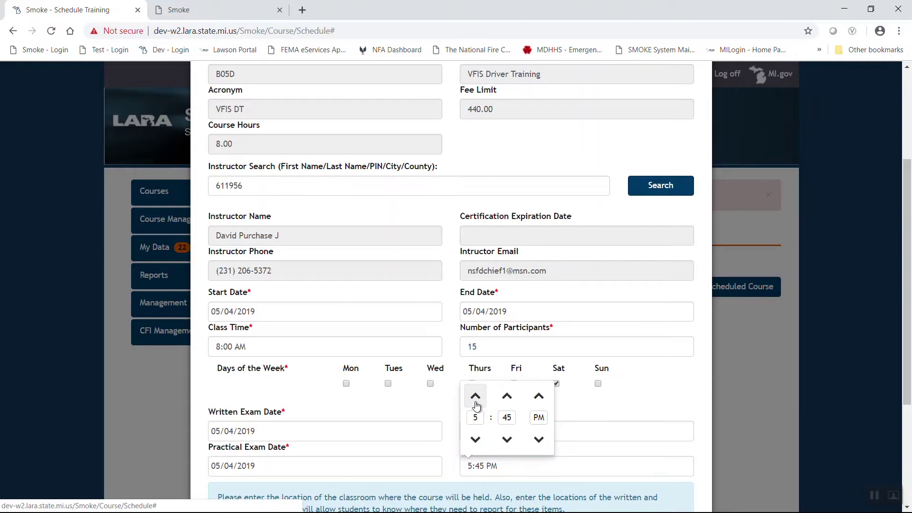
click(506, 439)
click(506, 439)
click(506, 440)
click(445, 404)
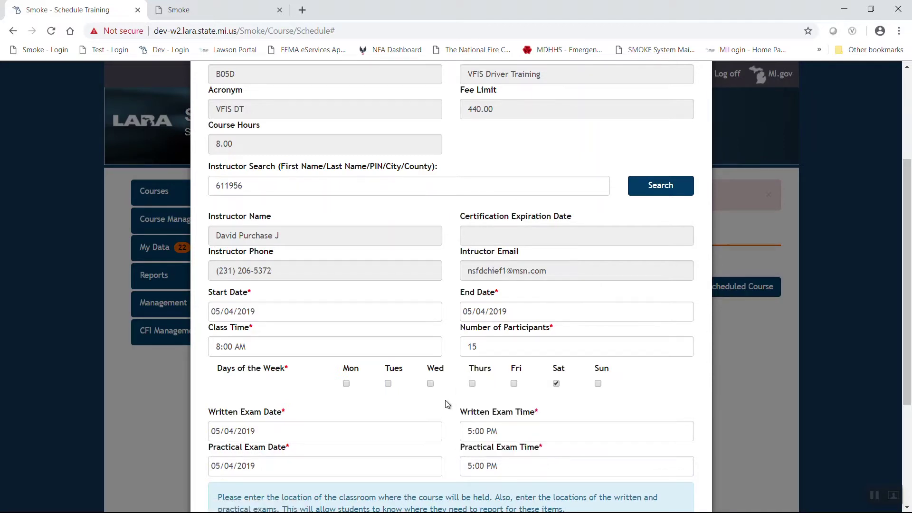
scroll(446, 403, down, 3)
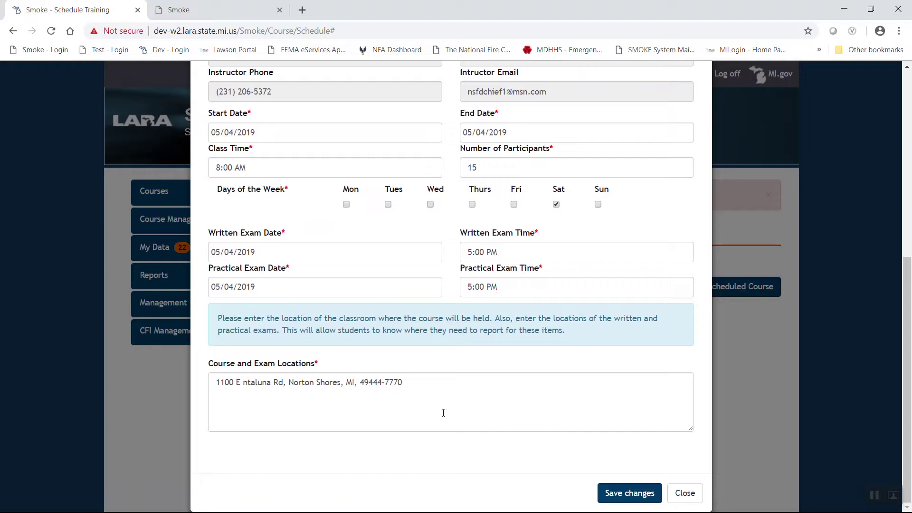
- Prefix the existing location address with 'Written Exam'
click(416, 383)
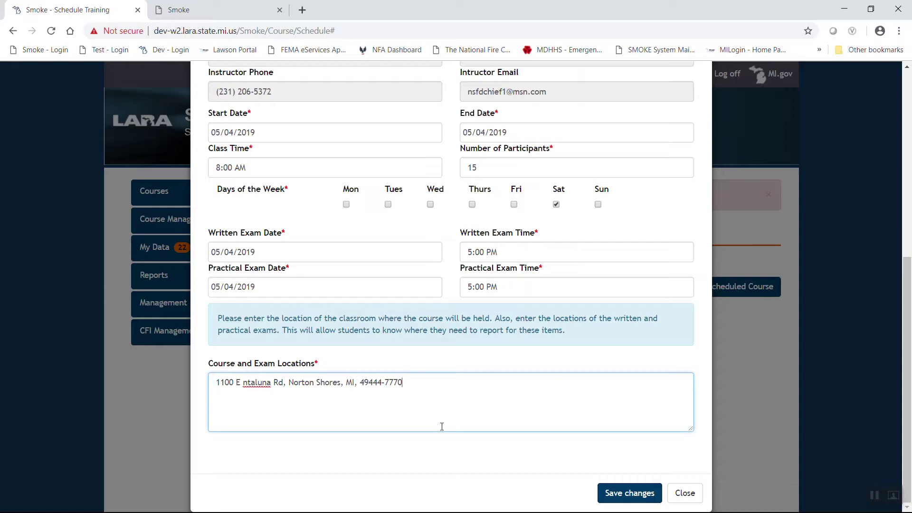
click(217, 383)
text(Written Exa)
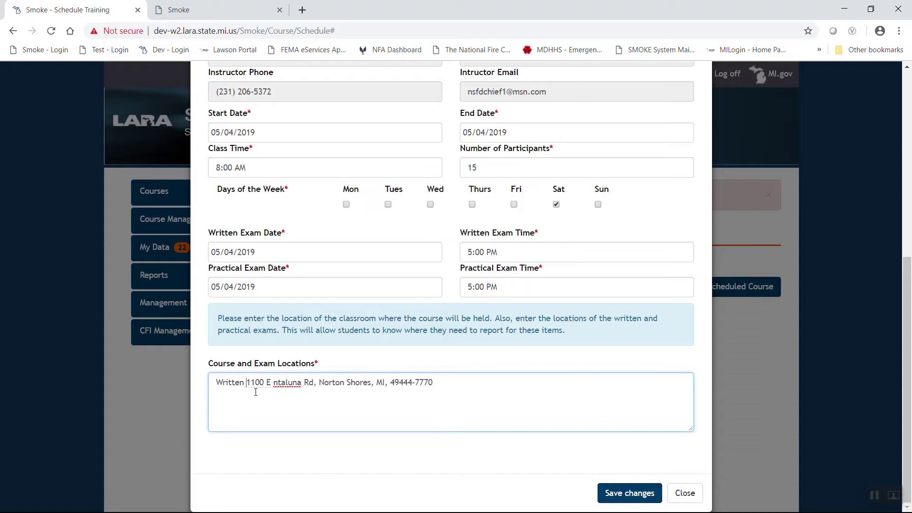
text(m)
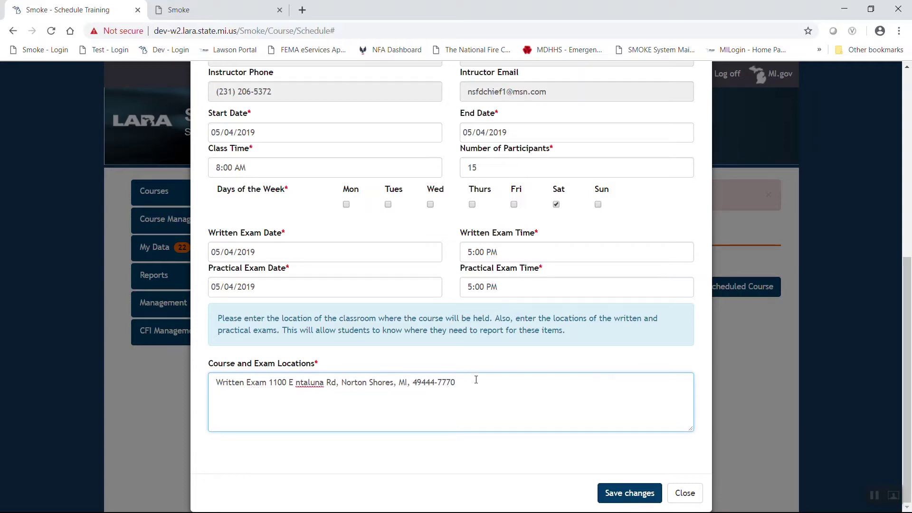
- Add 'Practical Exam = NSFD Station 1' on a new line and save the scheduled course
key(Return)
text(Practical Exam = NSFD Station 1)
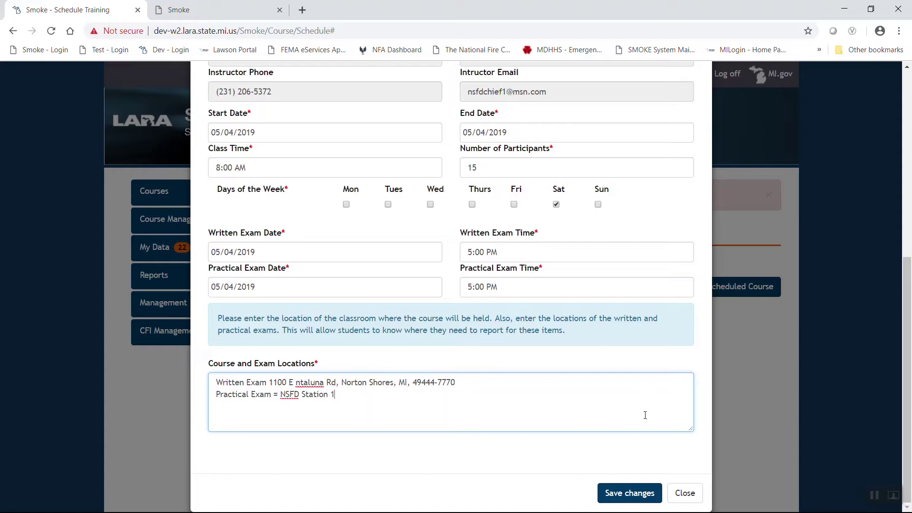
click(627, 494)
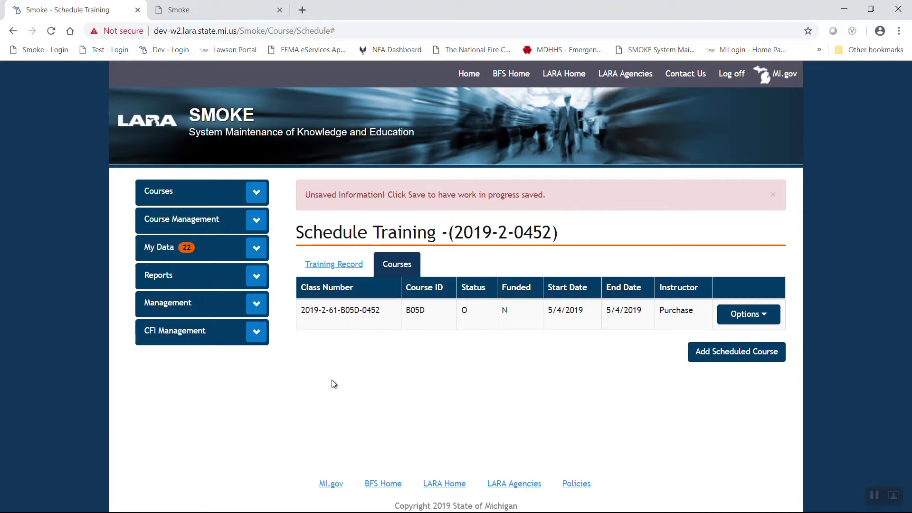
- Submit training record 2019-2-0452 for approval from the Training Record details
click(345, 266)
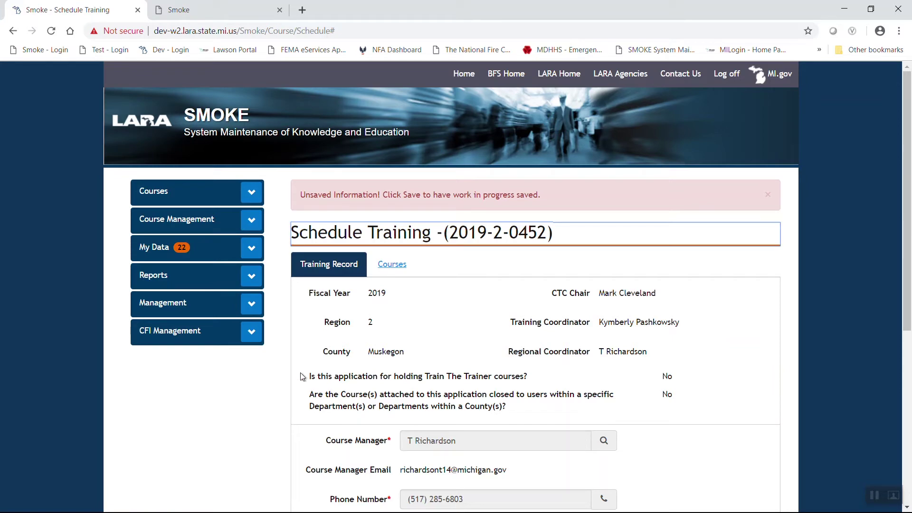
scroll(302, 377, down, 6)
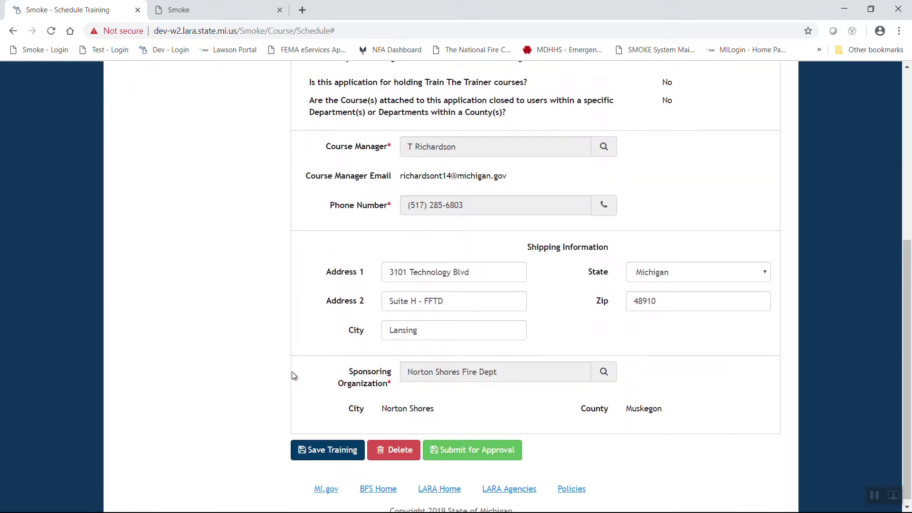
scroll(292, 372, down, 1)
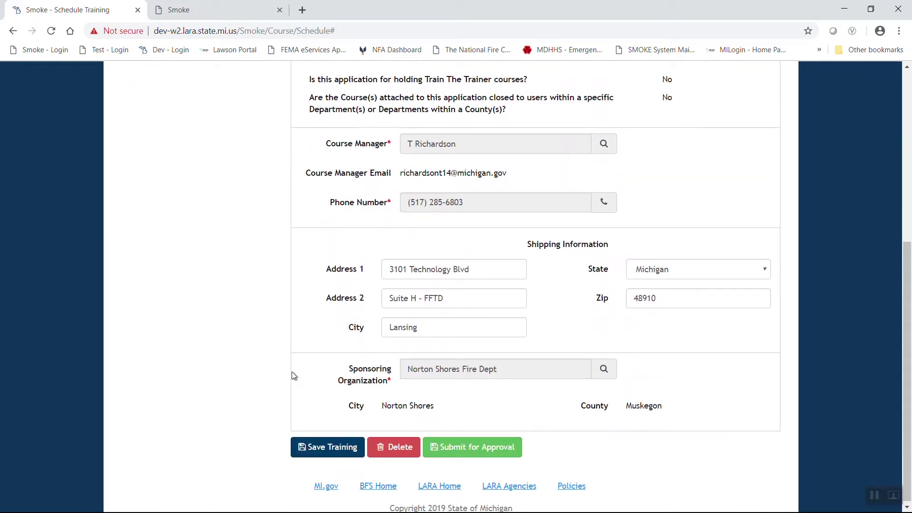
click(477, 451)
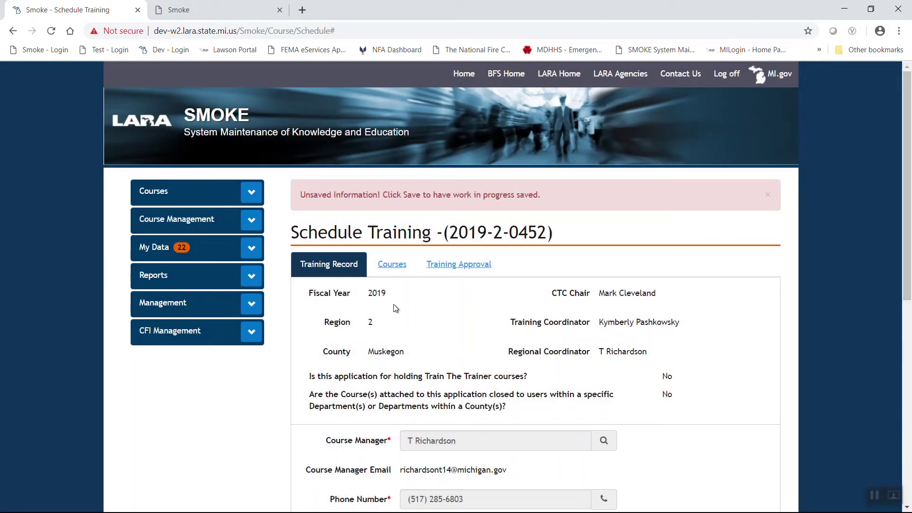
scroll(395, 308, down, 4)
scroll(375, 339, up, 1)
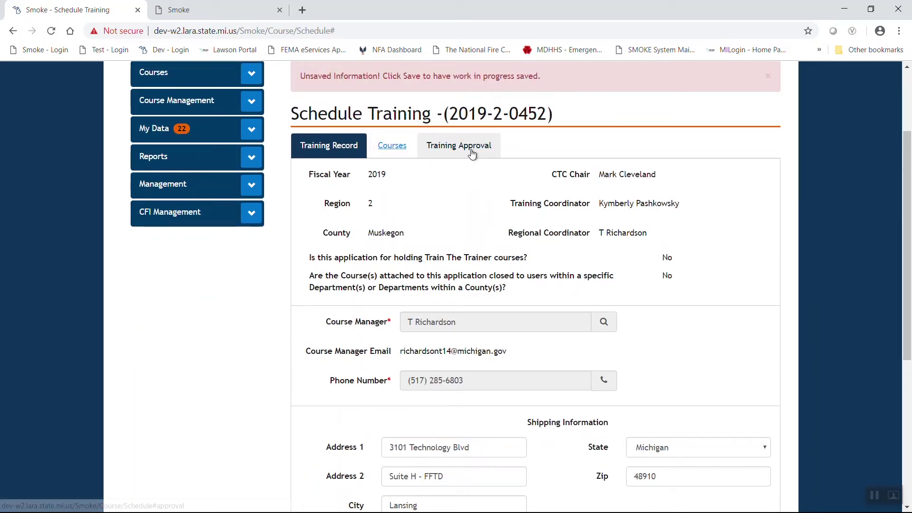
- View the Training Approval entries showing the course manager's Approved status dated 3/12/2019
click(438, 151)
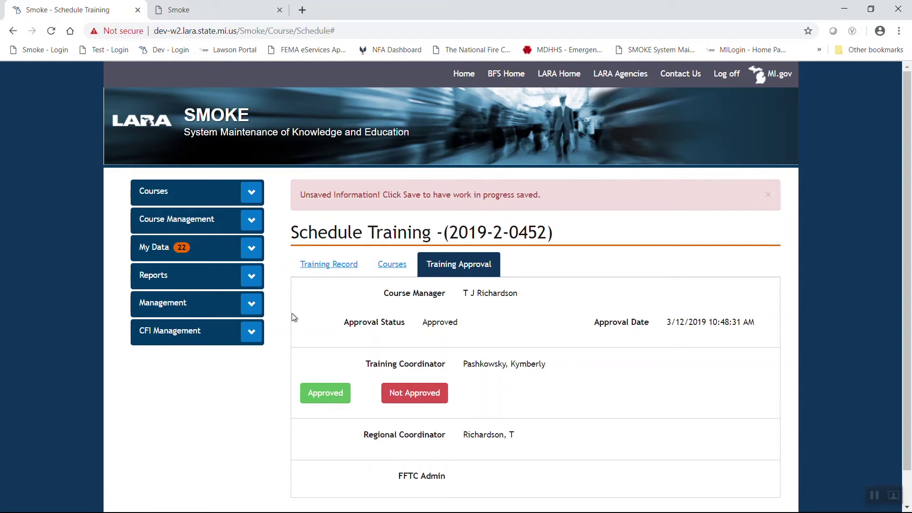
scroll(294, 317, down, 1)
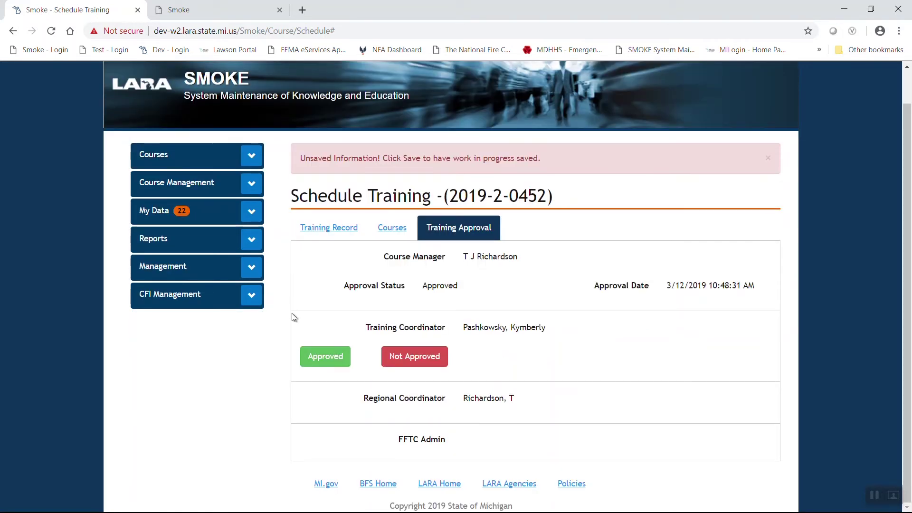